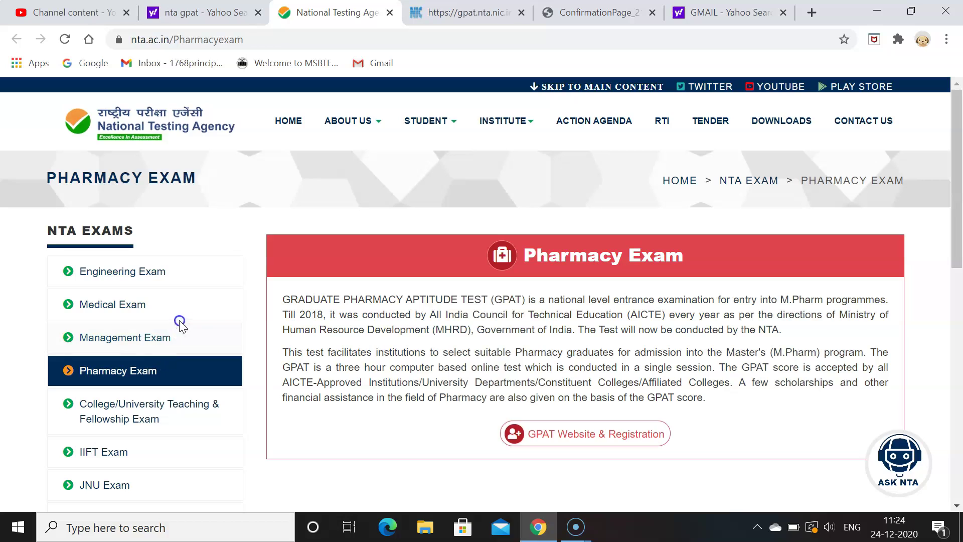
# Open the GPAT website and registration from NTA's Pharmacy Exam page
pyautogui.click(183, 370)
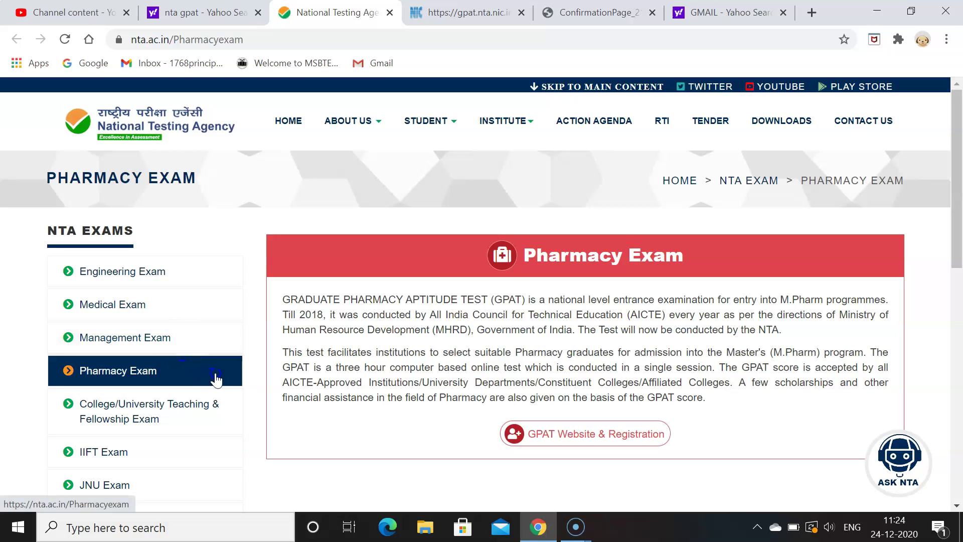
pyautogui.click(188, 335)
pyautogui.click(197, 243)
pyautogui.click(506, 429)
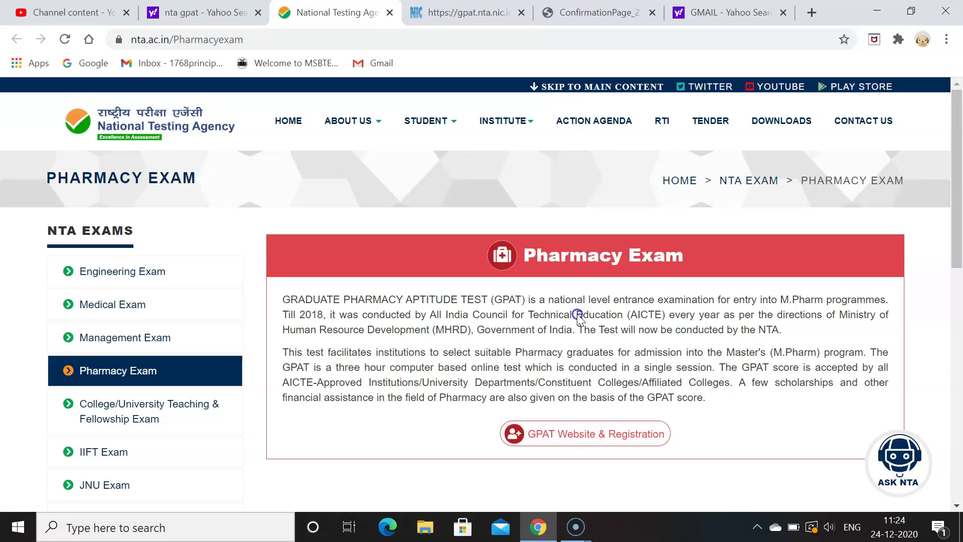
pyautogui.click(587, 435)
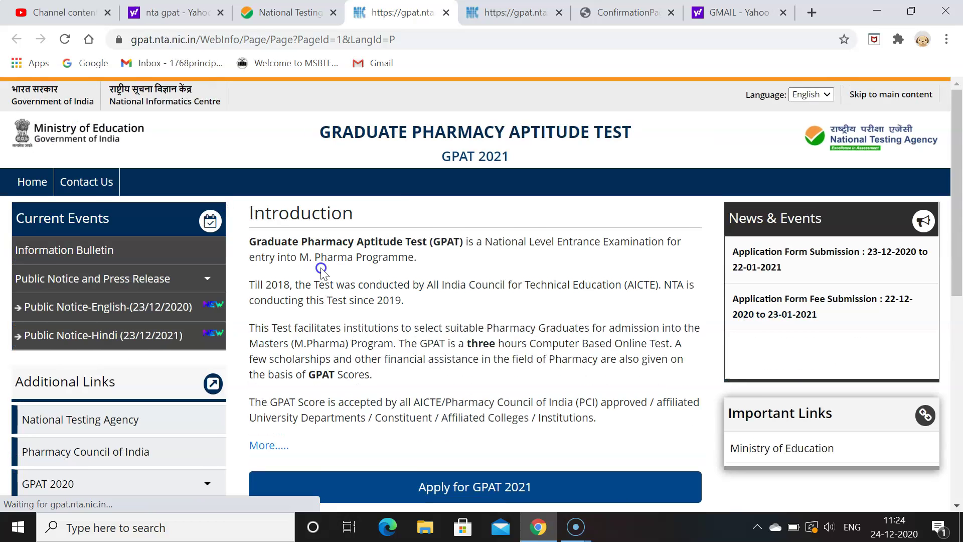
# Start a new registration for GPAT 2021 and acknowledge the instructions to proceed to the registration form
pyautogui.click(436, 490)
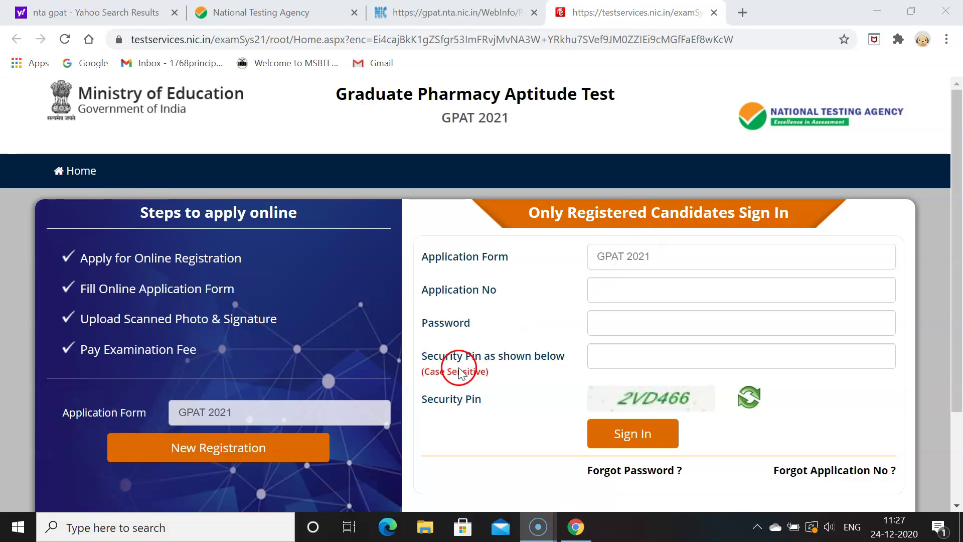
pyautogui.click(281, 452)
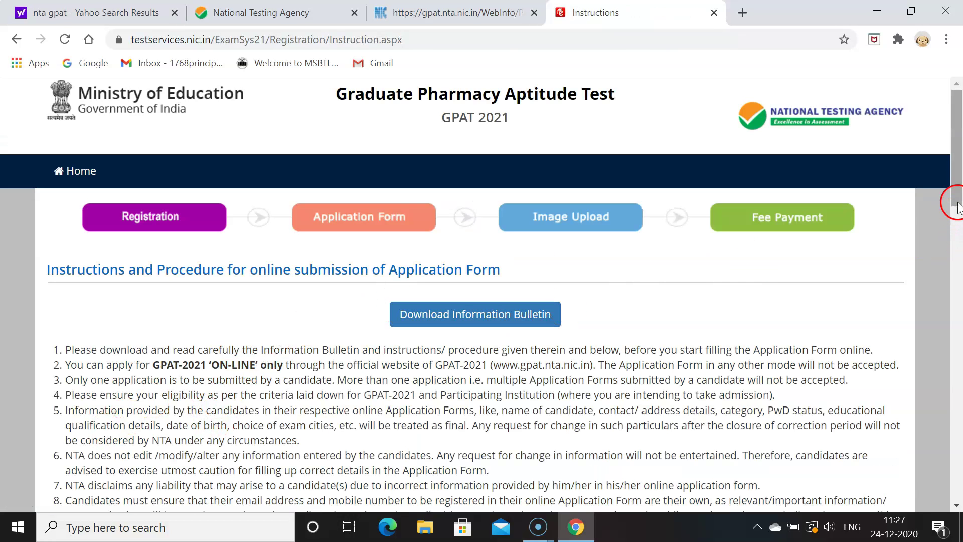
pyautogui.scroll(-1, 959, 205)
pyautogui.moveTo(958, 208); pyautogui.dragTo(958, 281)
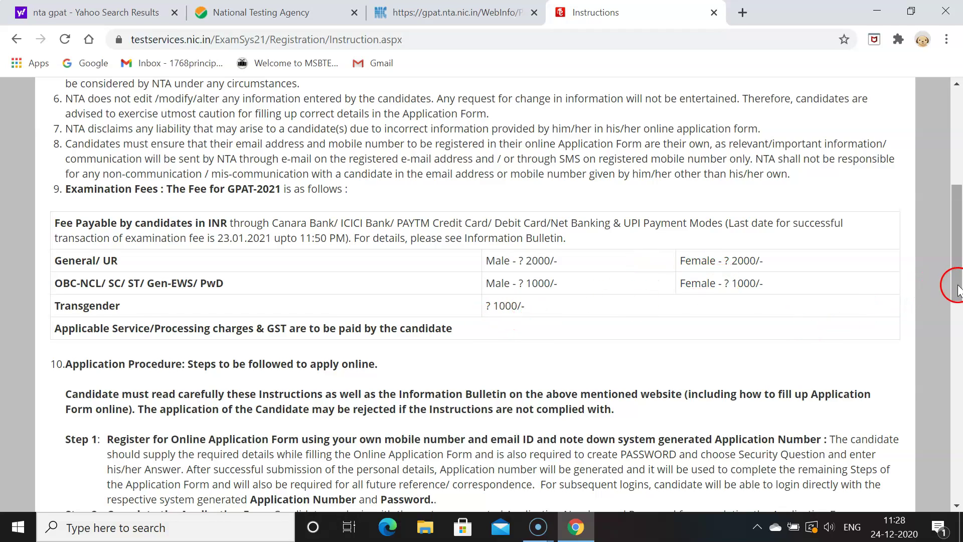
pyautogui.moveTo(958, 290); pyautogui.dragTo(947, 468)
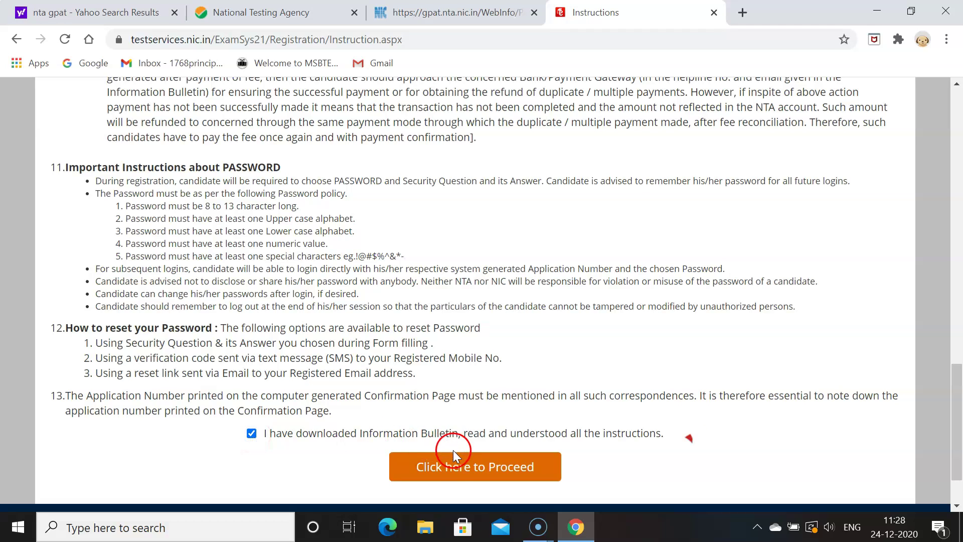
pyautogui.click(457, 464)
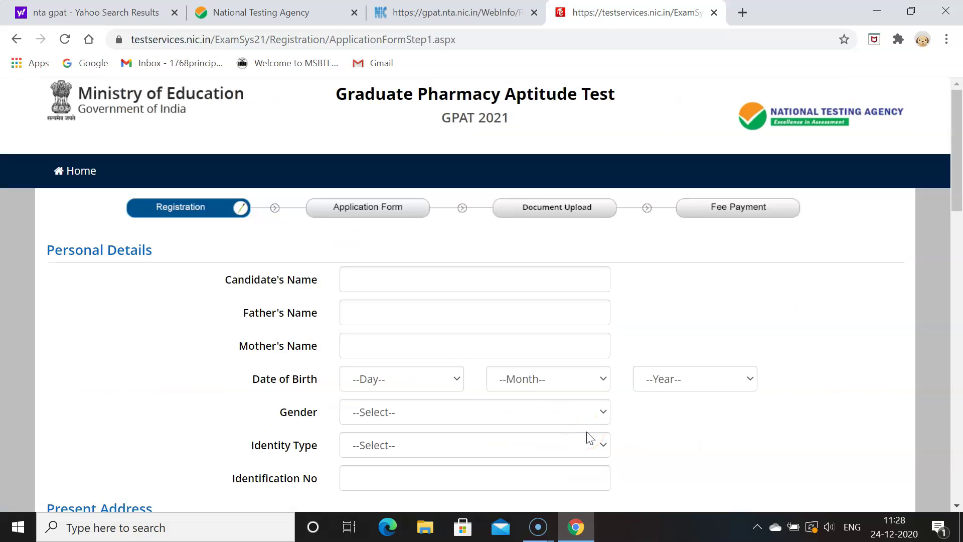
# Examine the registration form's personal details, the identity type options, and the present and permanent address fields
pyautogui.moveTo(957, 166)
pyautogui.mouseDown()
pyautogui.moveTo(952, 208)
pyautogui.moveTo(954, 177)
pyautogui.mouseUp()
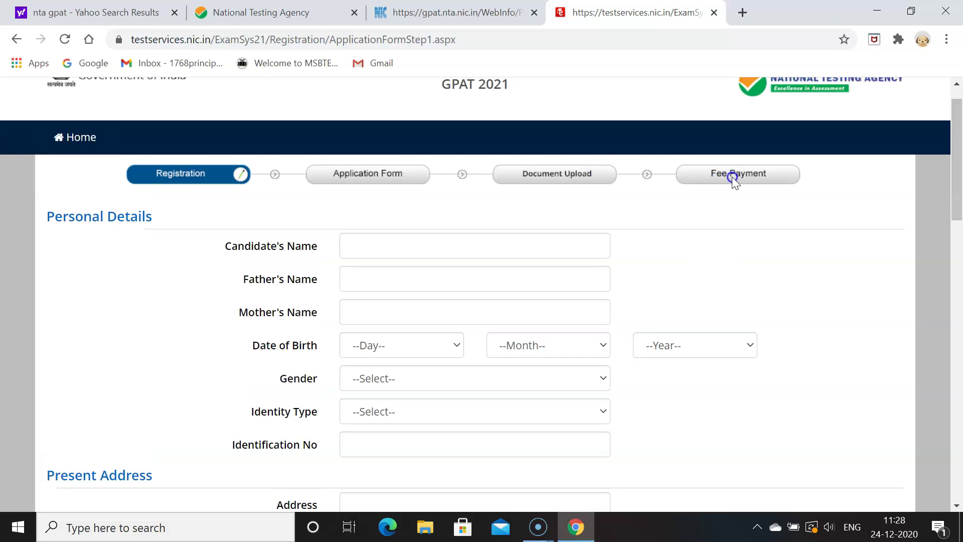
pyautogui.click(916, 201)
pyautogui.moveTo(958, 205); pyautogui.dragTo(949, 233)
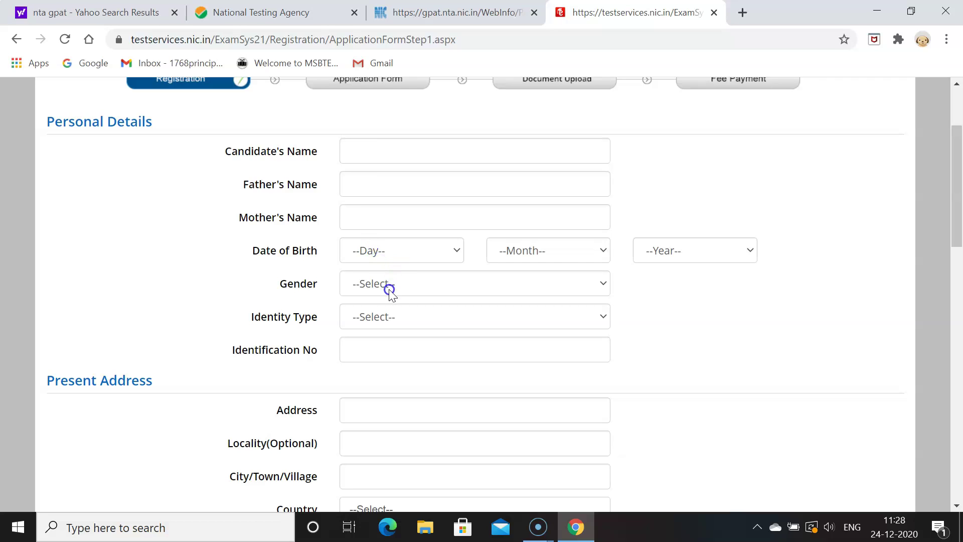
pyautogui.click(384, 317)
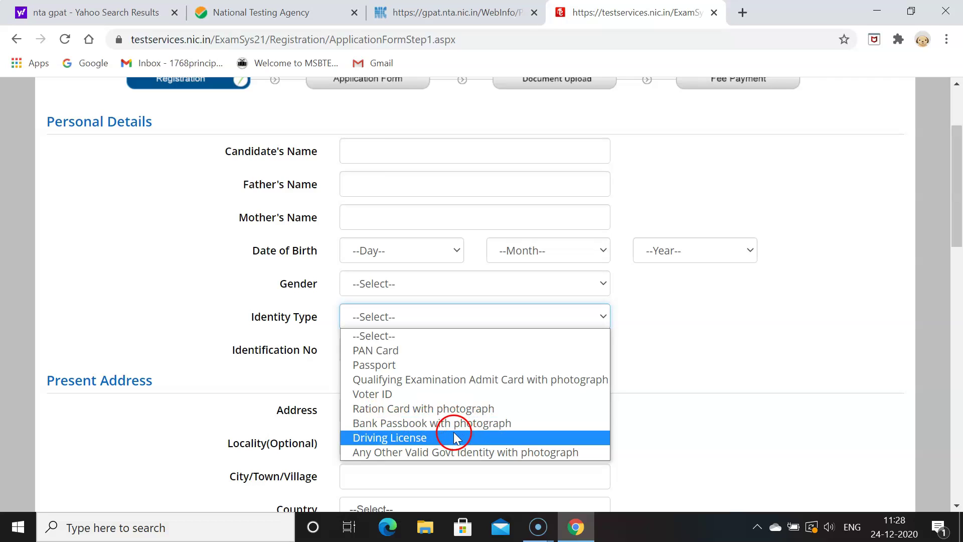
pyautogui.click(693, 449)
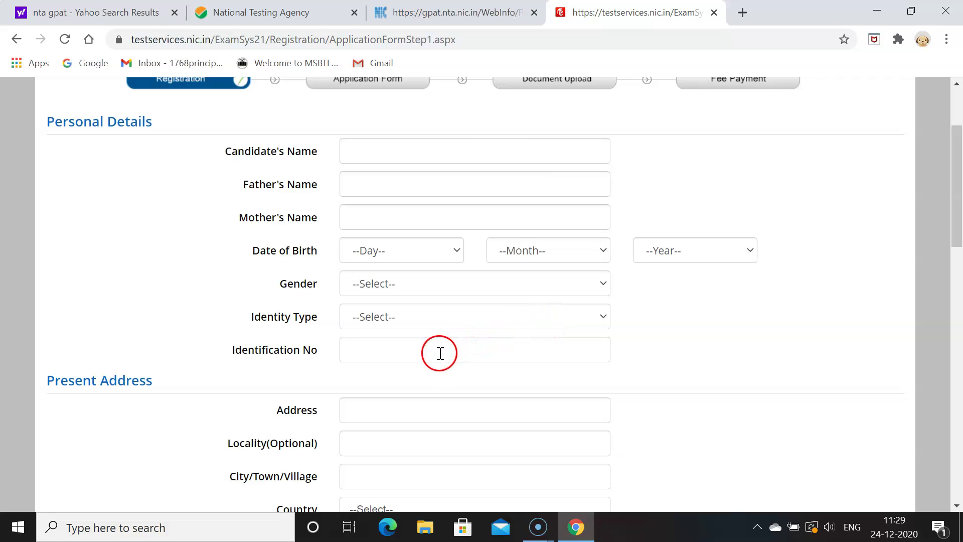
pyautogui.moveTo(956, 228); pyautogui.dragTo(949, 280)
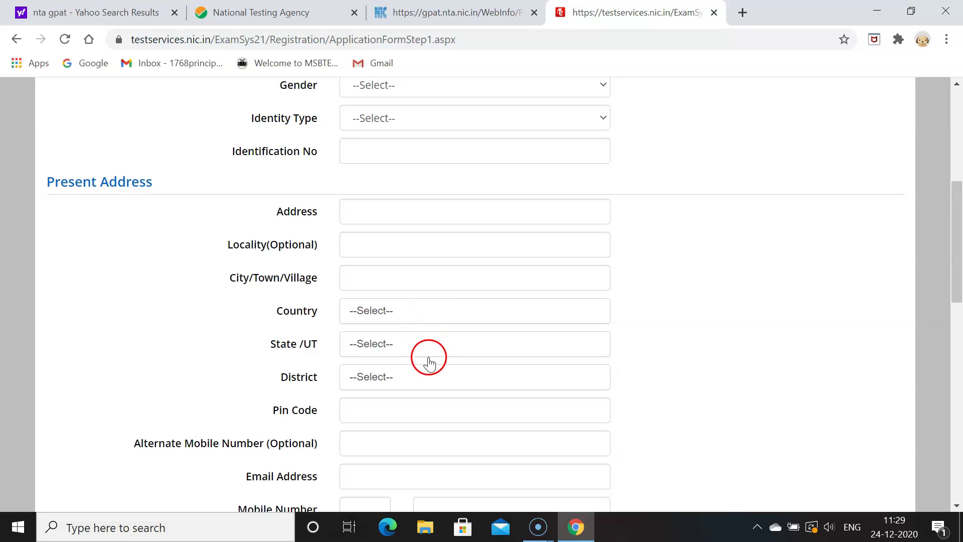
pyautogui.moveTo(953, 291); pyautogui.dragTo(934, 341)
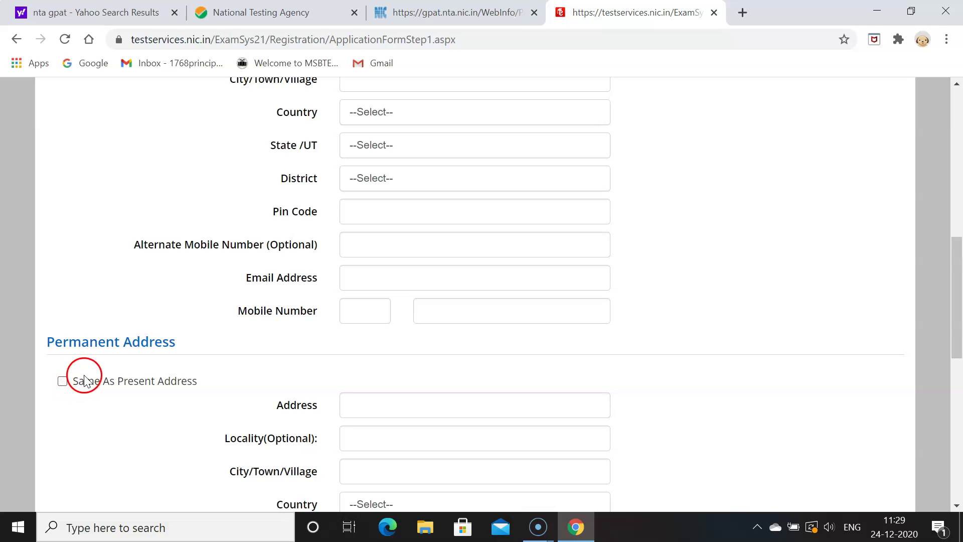
pyautogui.moveTo(957, 298); pyautogui.dragTo(946, 401)
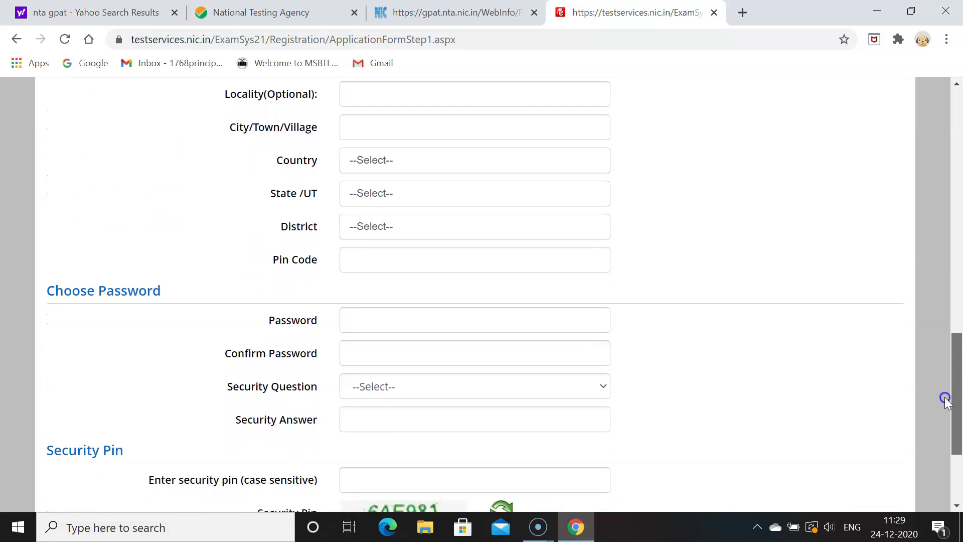
# Check the password requirements and the available security questions in the registration form's Choose Password section
pyautogui.click(390, 320)
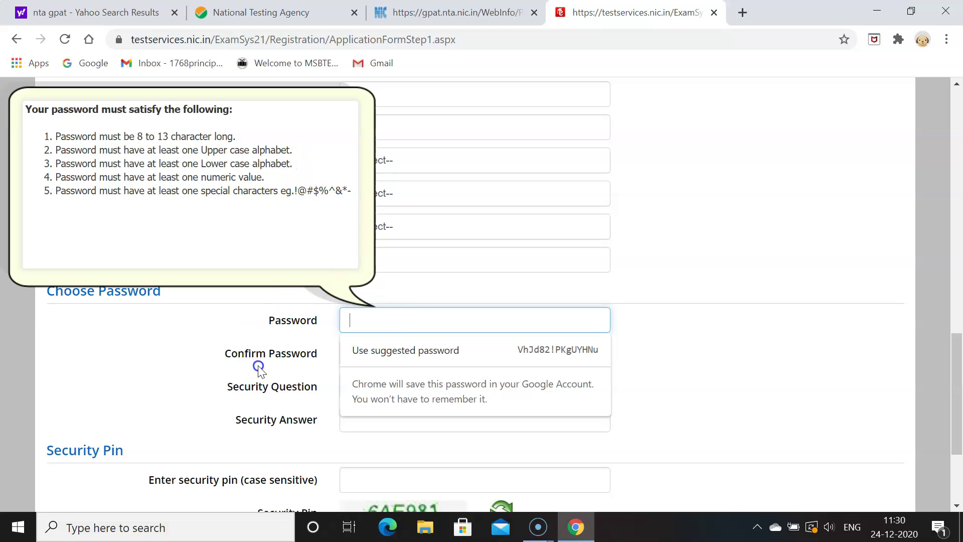
pyautogui.click(155, 353)
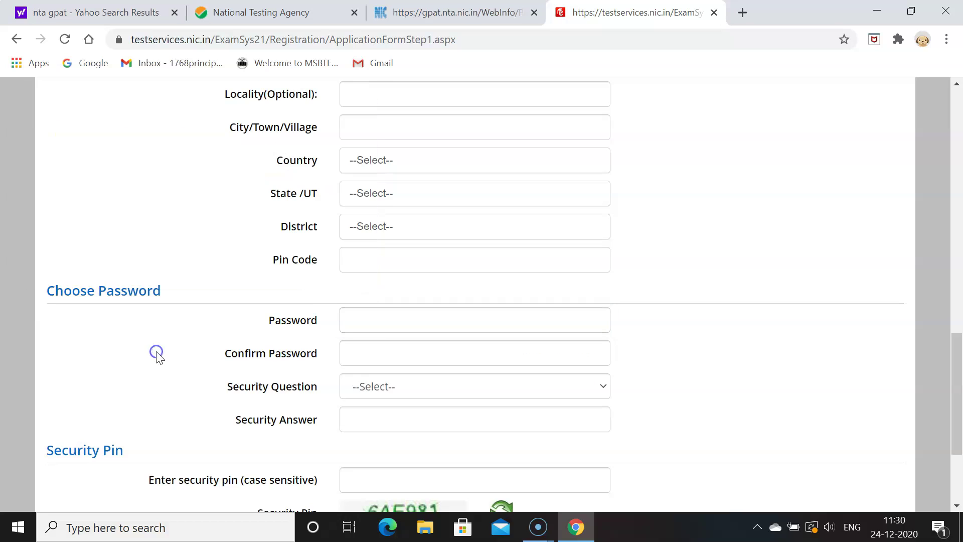
pyautogui.click(367, 391)
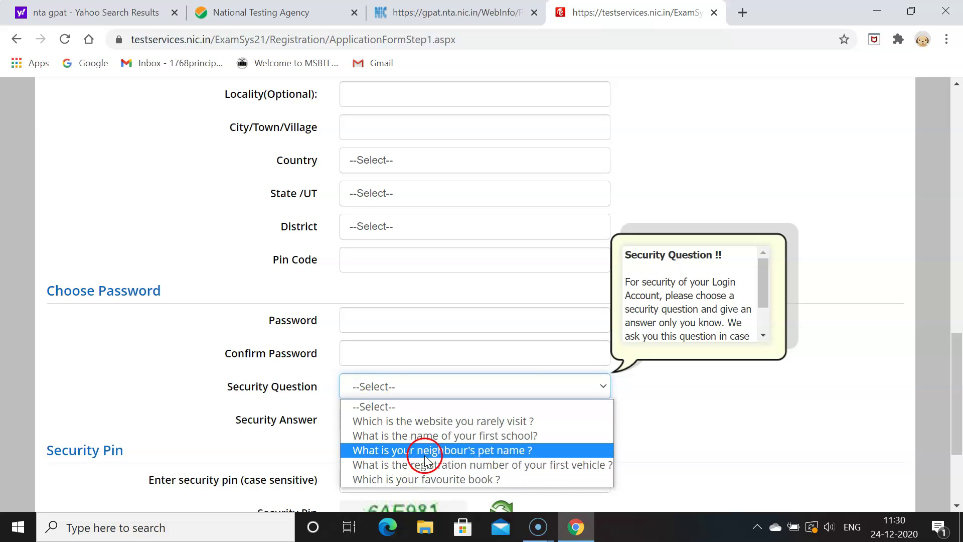
pyautogui.moveTo(419, 480); pyautogui.dragTo(380, 433)
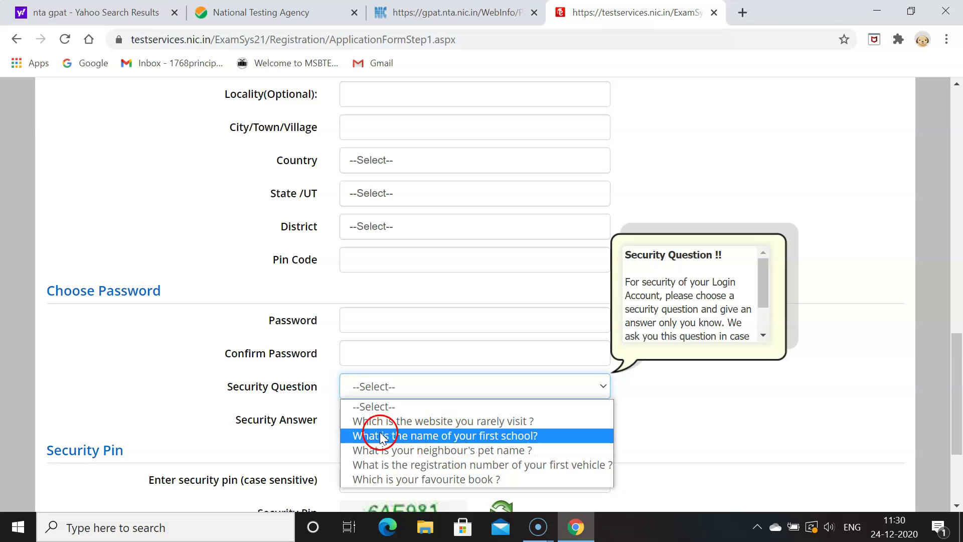
pyautogui.click(240, 440)
pyautogui.moveTo(956, 336); pyautogui.dragTo(959, 390)
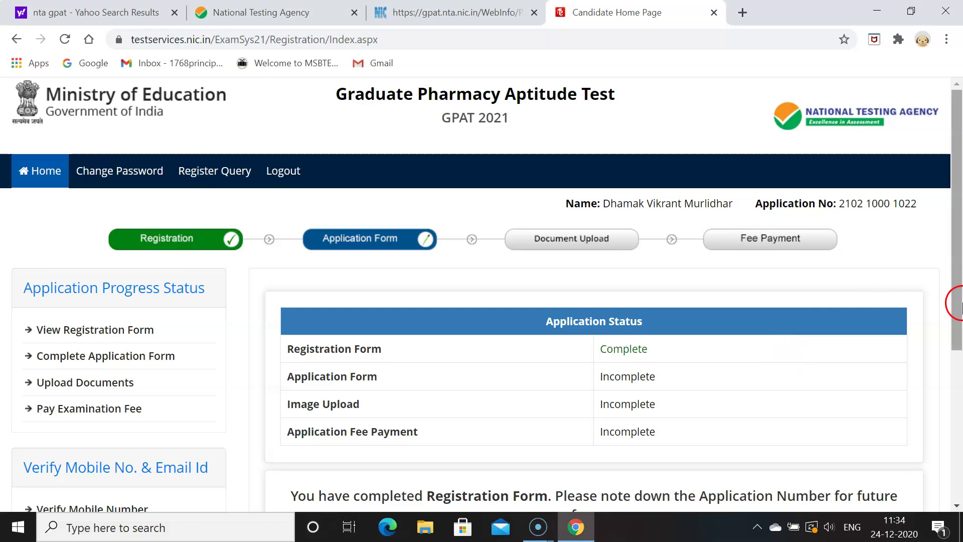
# Proceed from the application status on the candidate home page to the GPAT 2021 application form
pyautogui.rightClick(959, 329)
pyautogui.click(899, 387)
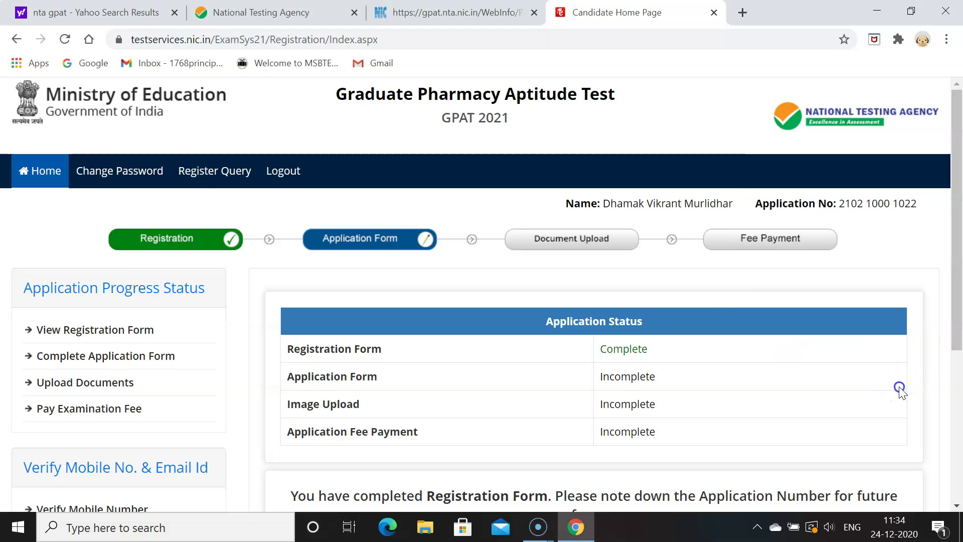
pyautogui.moveTo(959, 324); pyautogui.dragTo(960, 427)
pyautogui.click(572, 428)
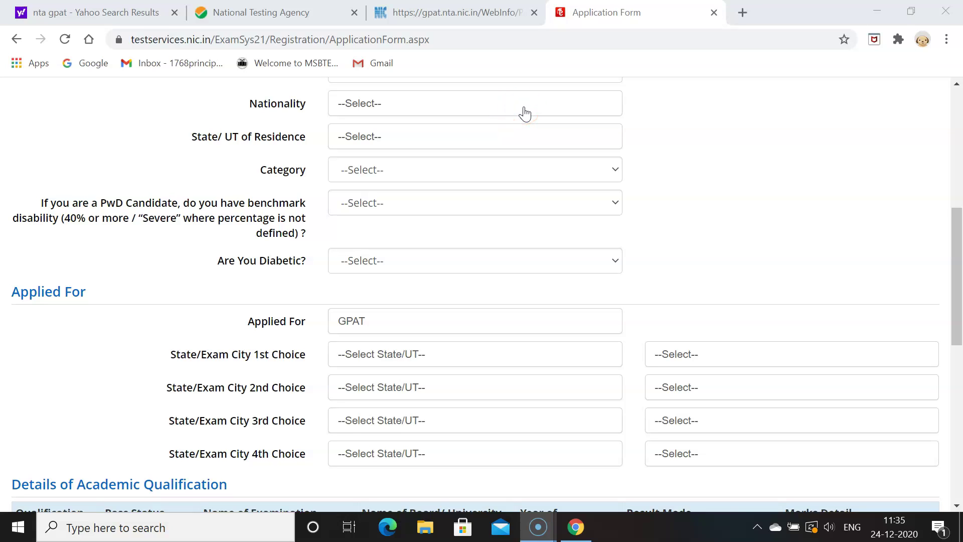
# Examine the application form's nationality, state of residence, category, PwD and diabetic fields and their options
pyautogui.click(553, 109)
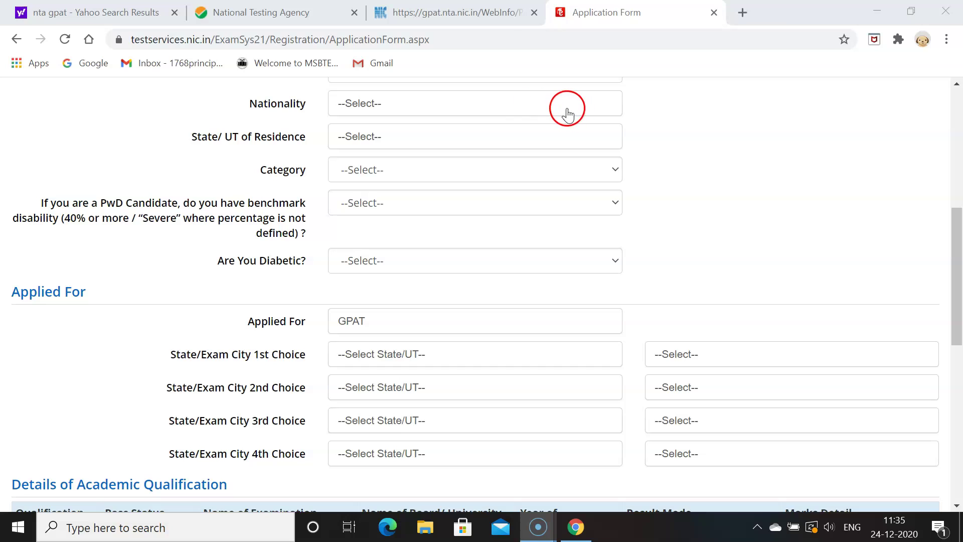
pyautogui.click(540, 109)
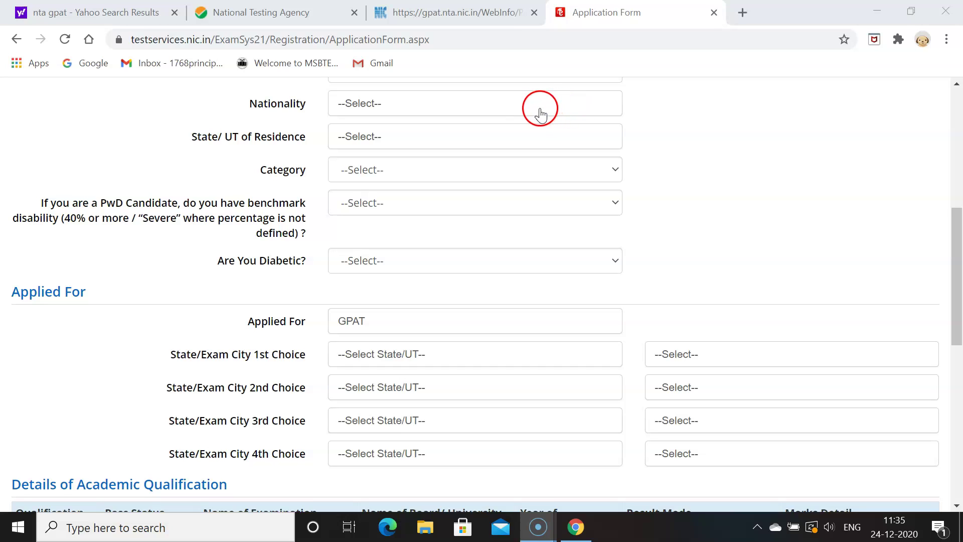
pyautogui.click(531, 110)
pyautogui.click(531, 110)
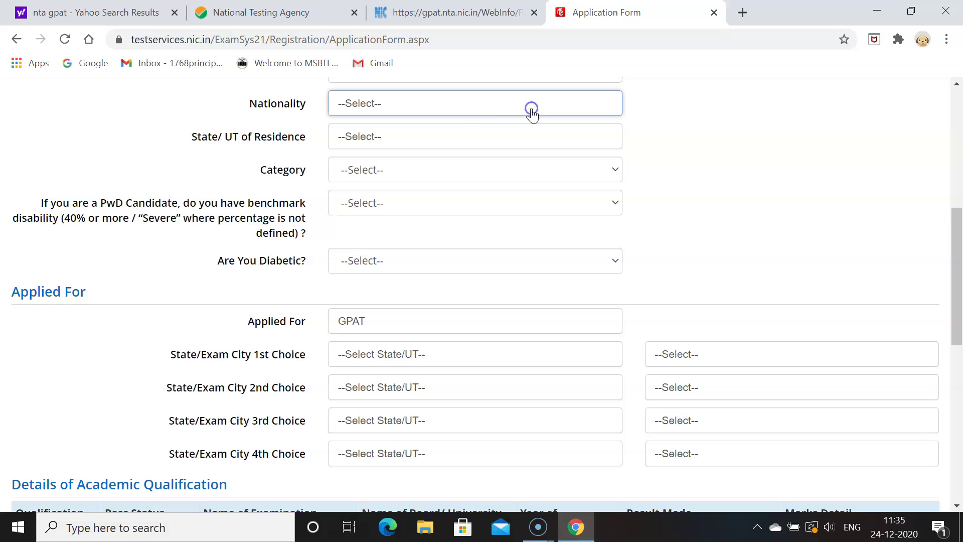
pyautogui.click(485, 142)
pyautogui.click(485, 142)
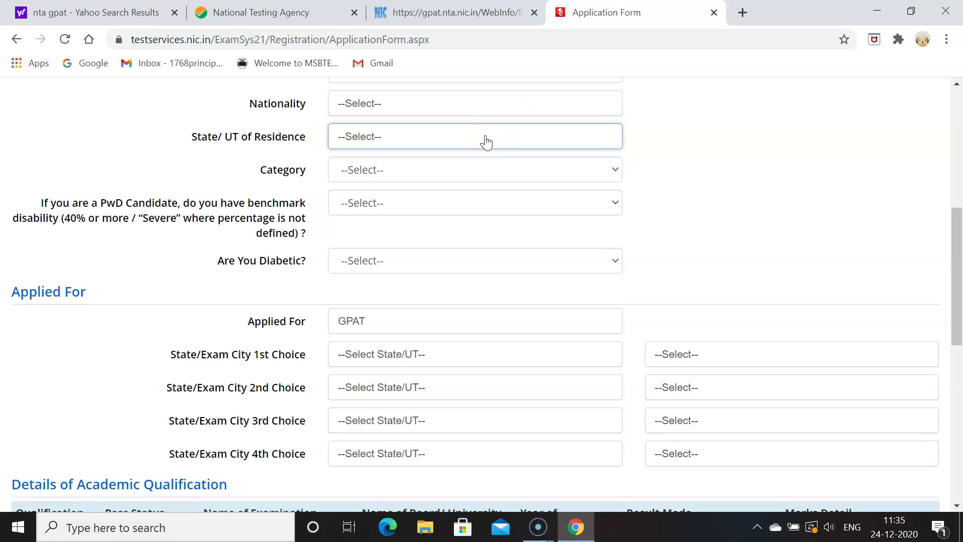
pyautogui.click(443, 165)
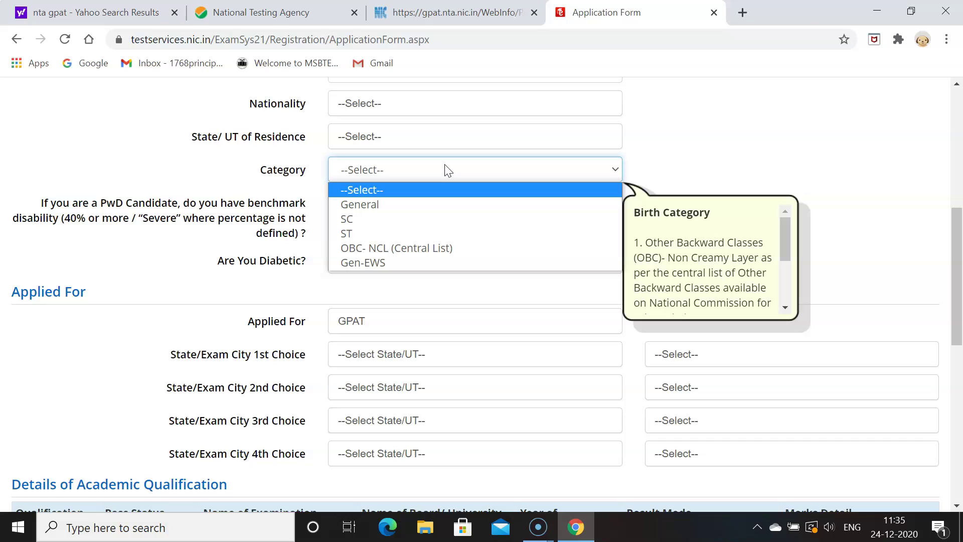
pyautogui.moveTo(448, 170); pyautogui.dragTo(672, 153)
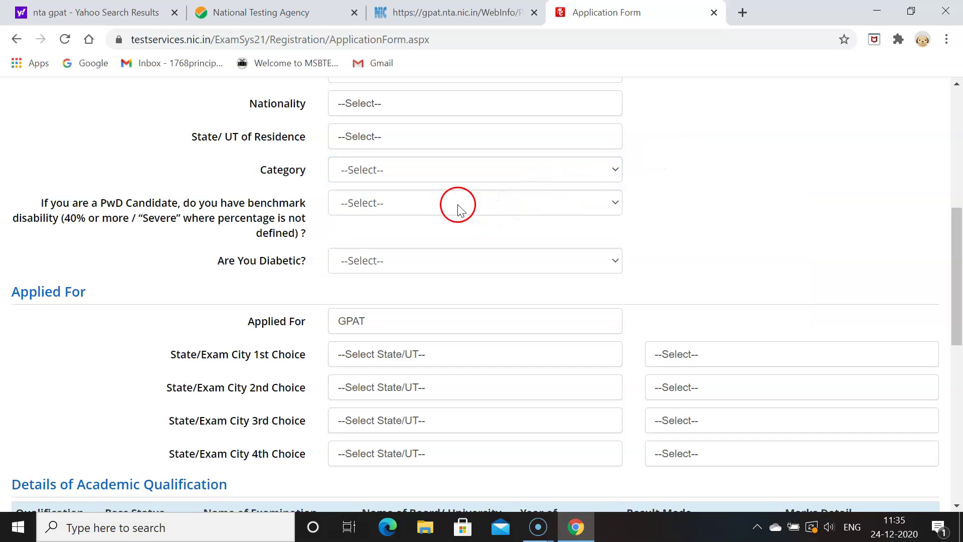
pyautogui.click(346, 210)
pyautogui.click(345, 207)
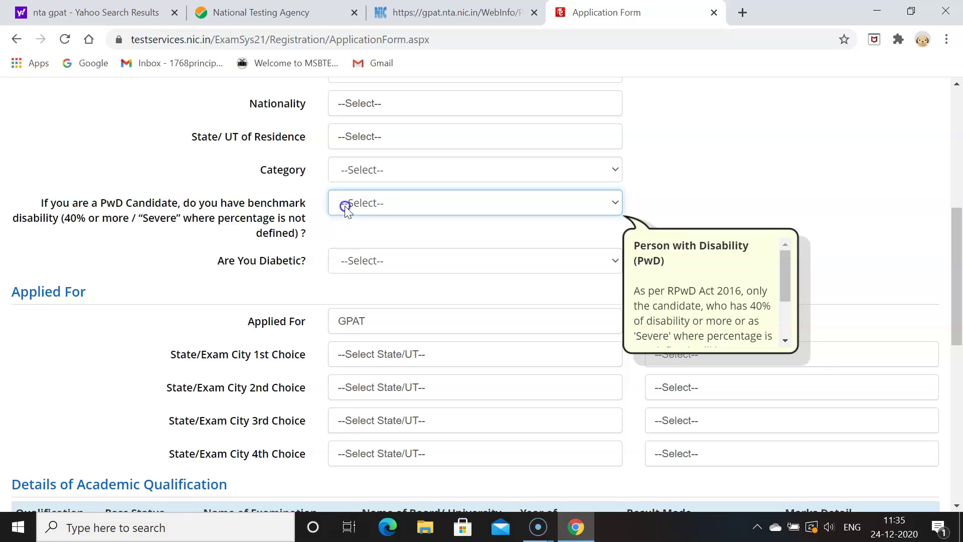
pyautogui.click(372, 260)
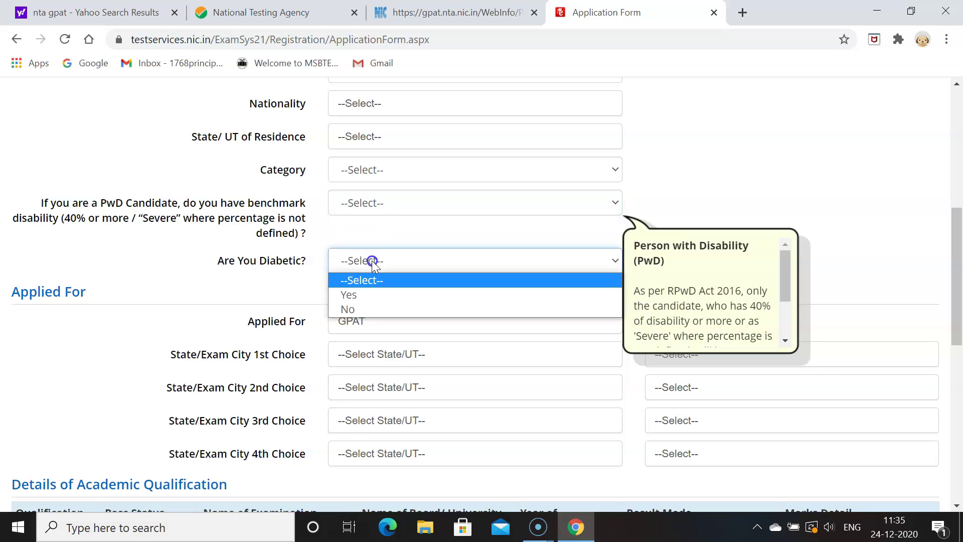
pyautogui.click(372, 260)
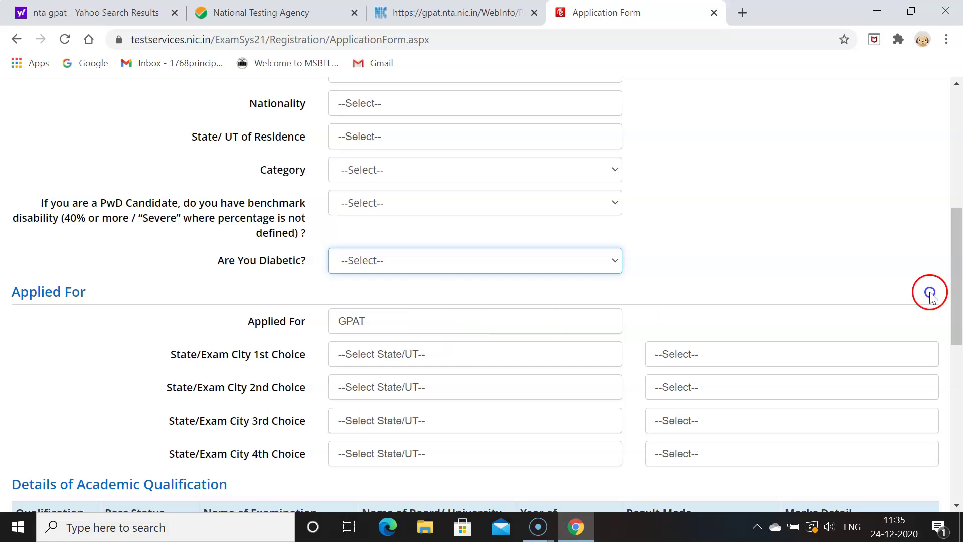
# Examine the state and city options for the first exam city choice and the academic qualification table
pyautogui.moveTo(956, 301); pyautogui.dragTo(956, 331)
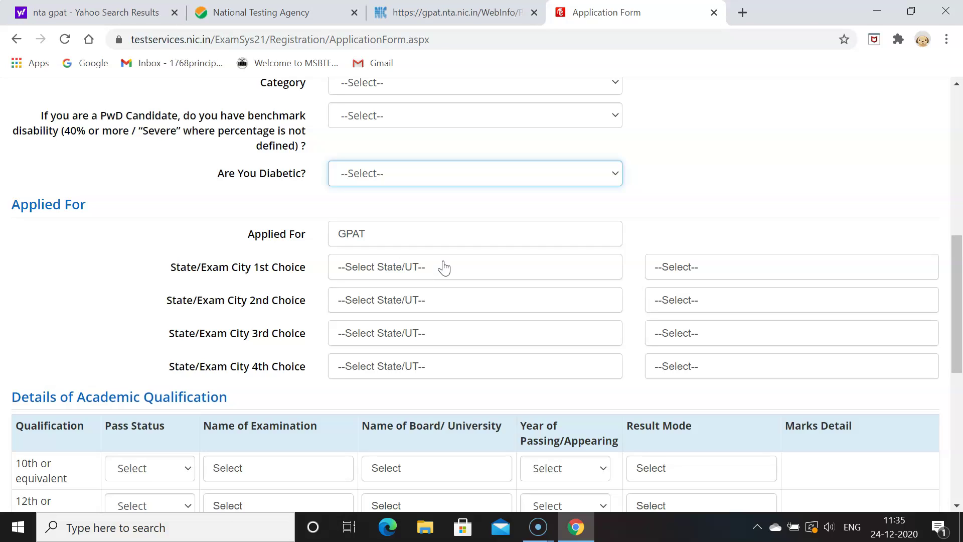
pyautogui.click(444, 268)
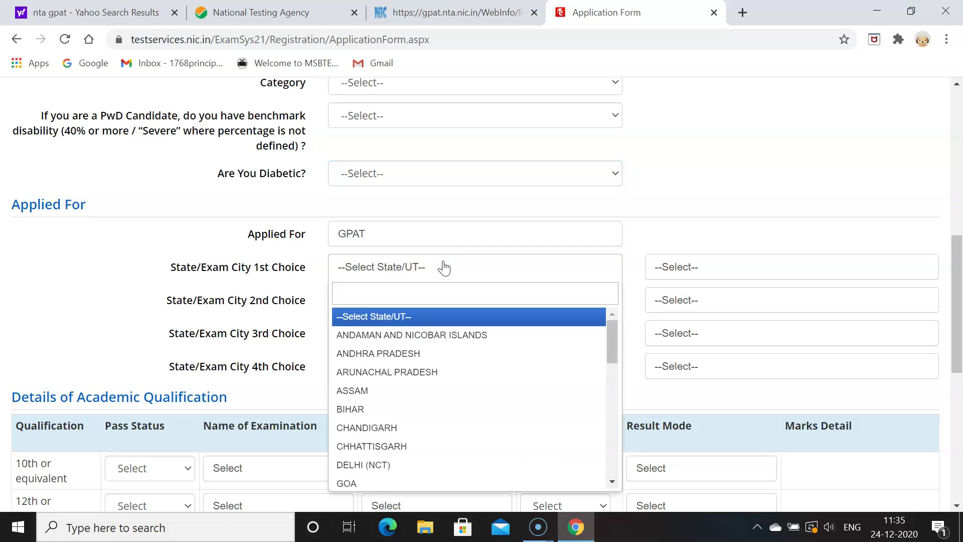
pyautogui.click(682, 266)
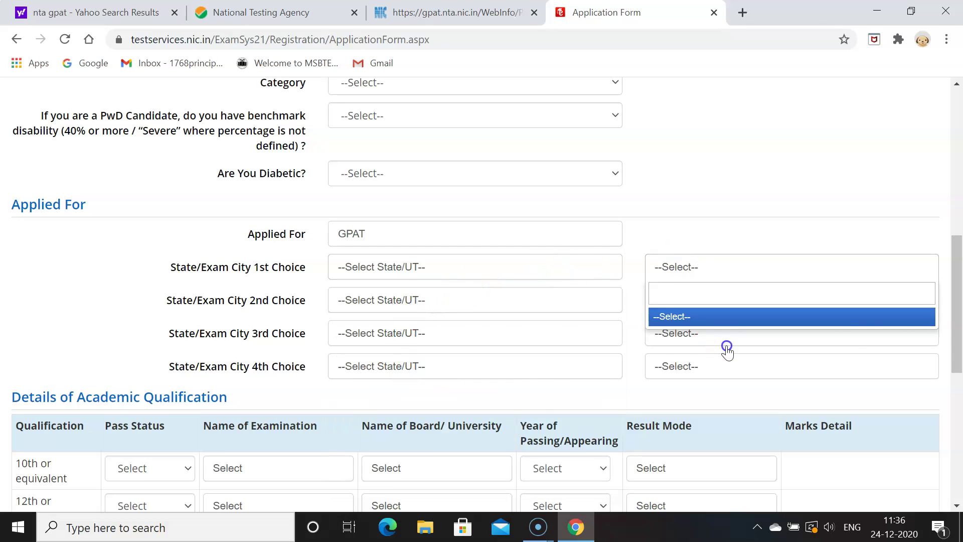
pyautogui.scroll(-1, 959, 361)
pyautogui.scroll(-3, 959, 360)
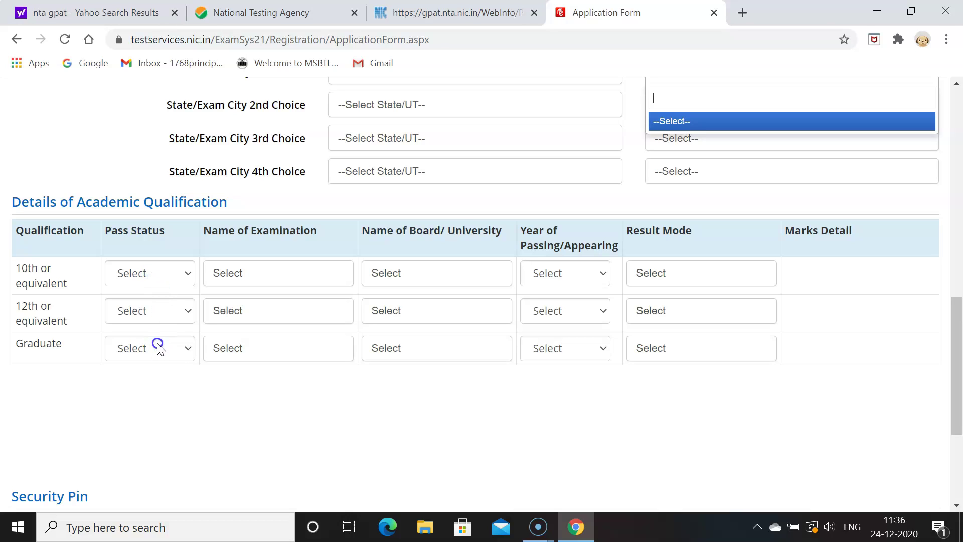
# Examine the 10th-or-equivalent row's options for pass status, examination name, board, year of passing and result mode
pyautogui.click(162, 276)
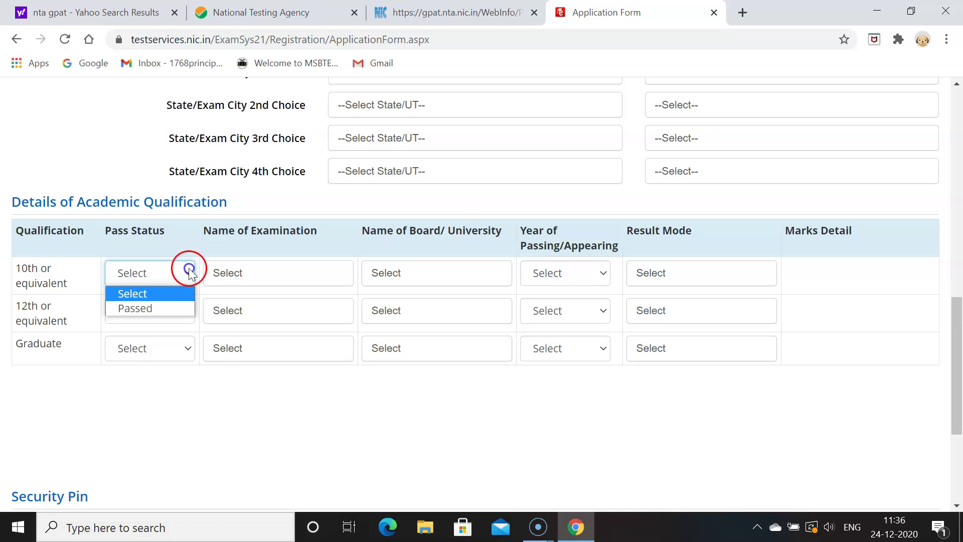
pyautogui.click(234, 274)
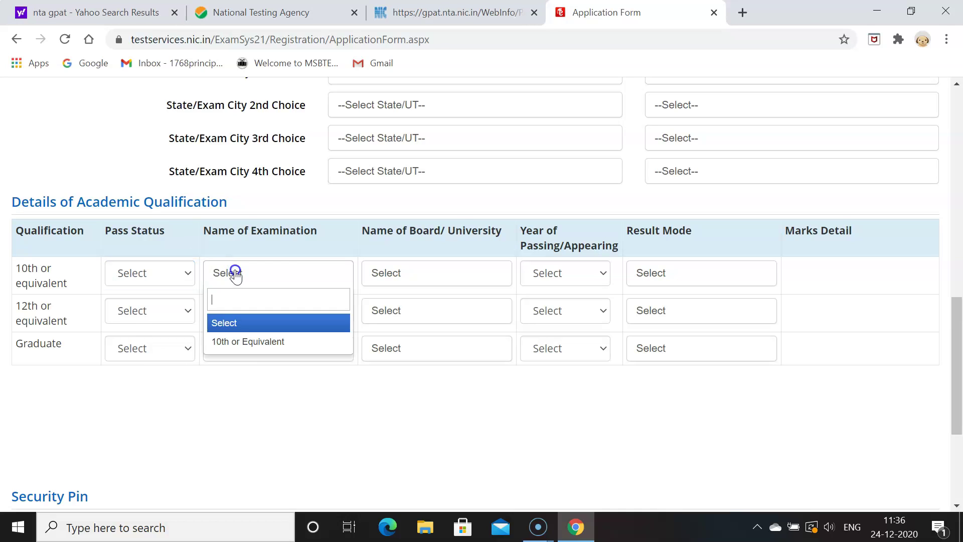
pyautogui.click(409, 276)
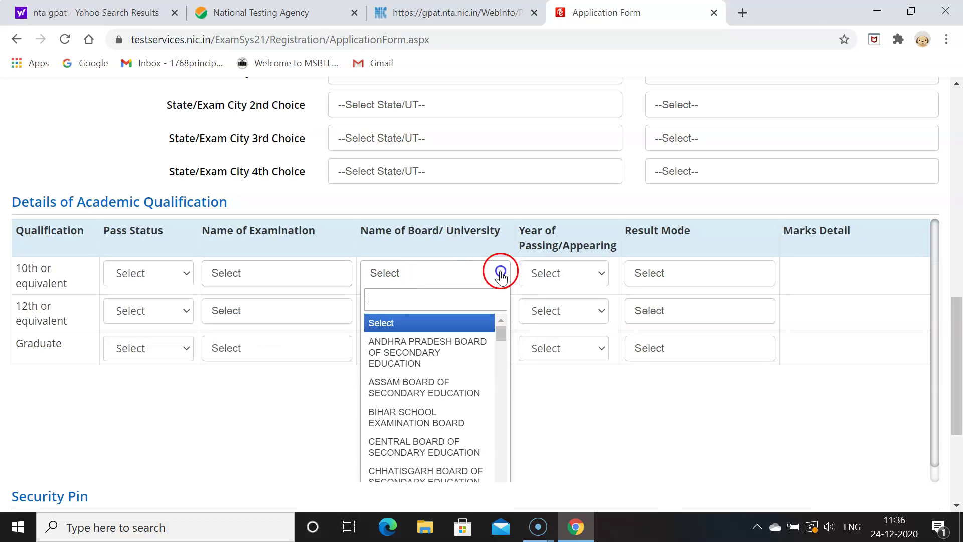
pyautogui.click(552, 274)
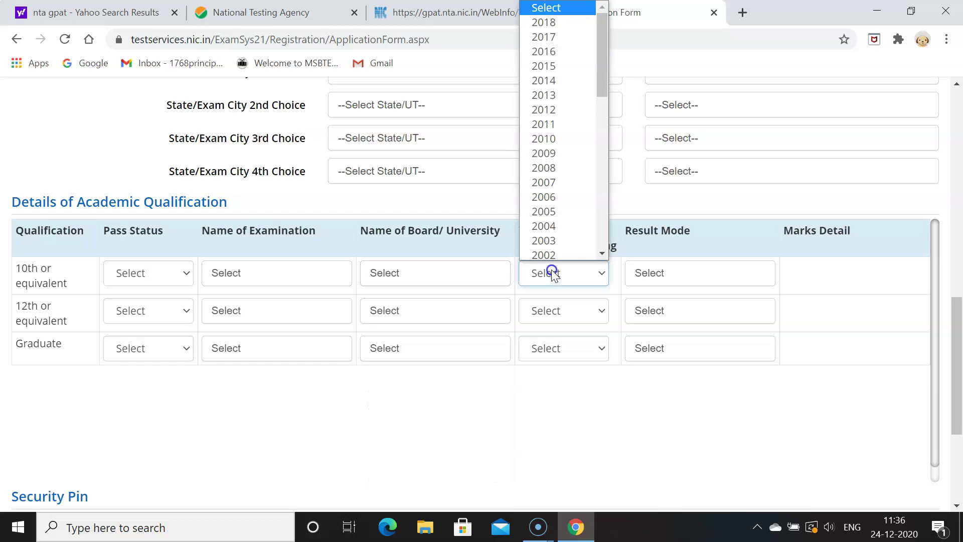
pyautogui.click(665, 273)
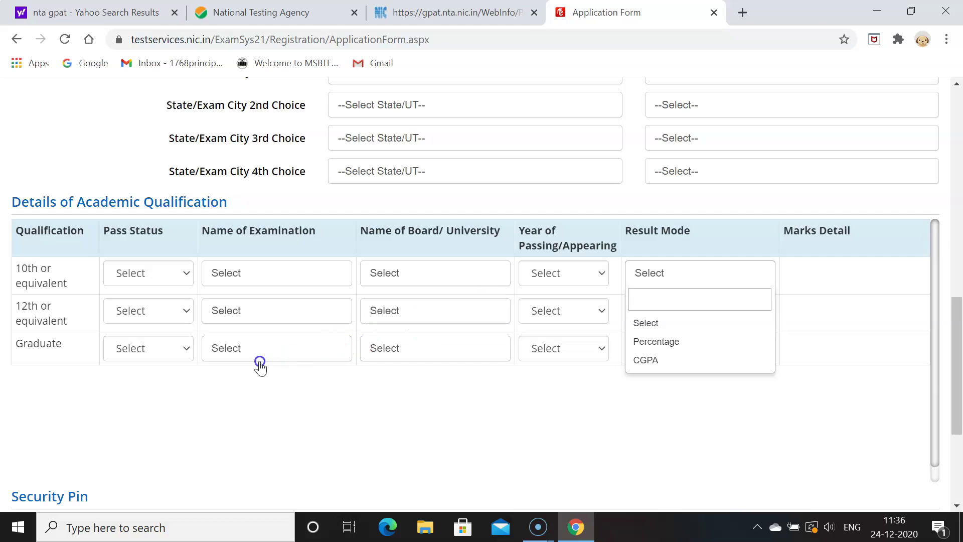
# Examine the Graduate row's options for pass status, examination name, university, year of passing and result mode
pyautogui.click(158, 349)
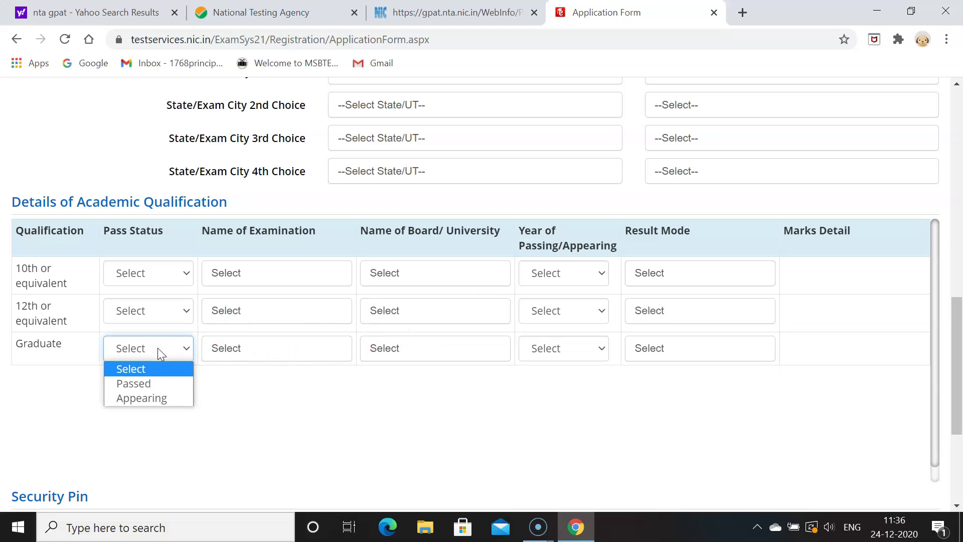
pyautogui.moveTo(158, 361); pyautogui.dragTo(237, 401)
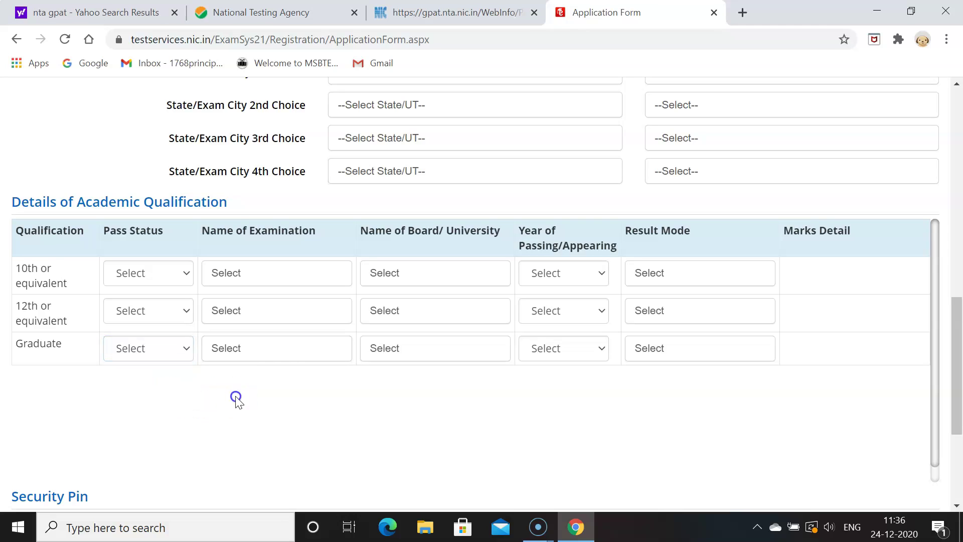
pyautogui.click(281, 353)
pyautogui.moveTo(284, 358); pyautogui.dragTo(384, 391)
pyautogui.click(414, 349)
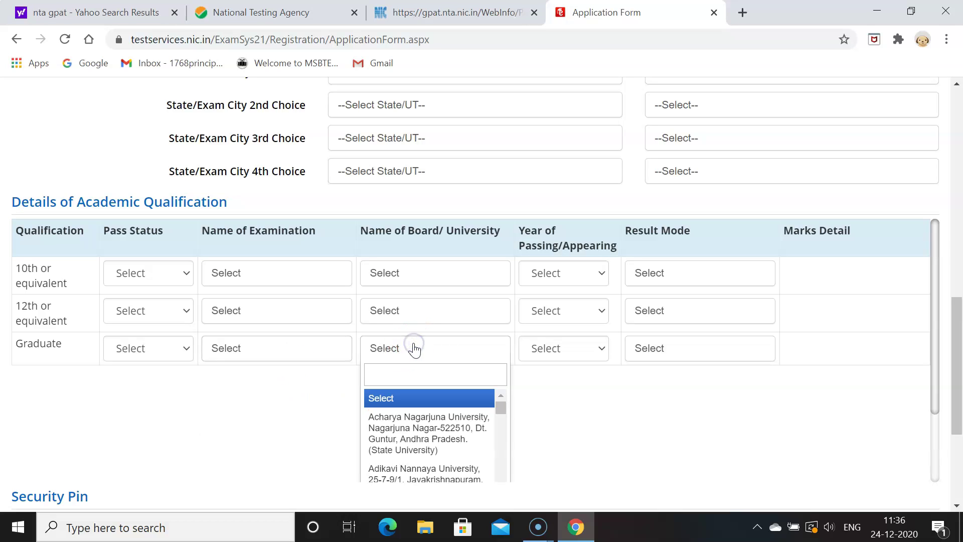
pyautogui.click(545, 351)
pyautogui.click(545, 351)
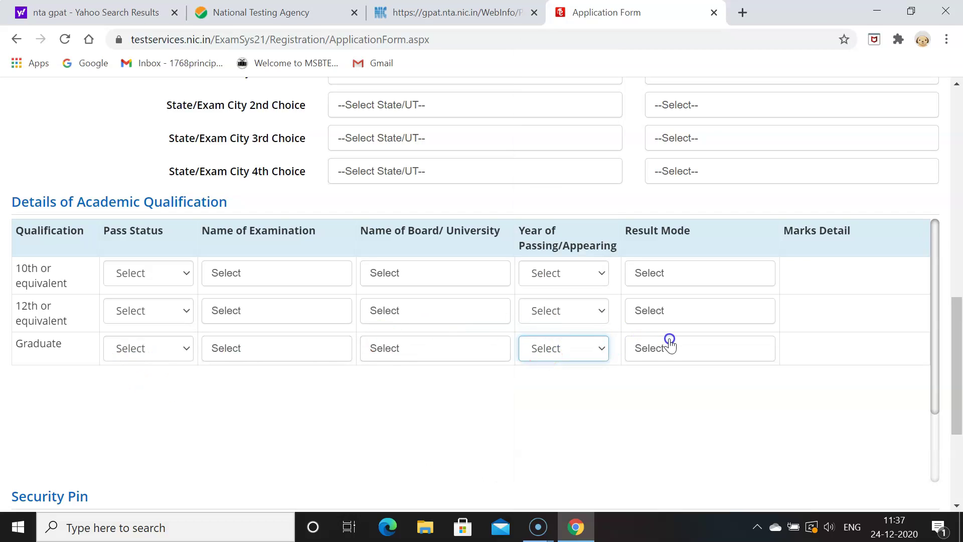
pyautogui.click(724, 347)
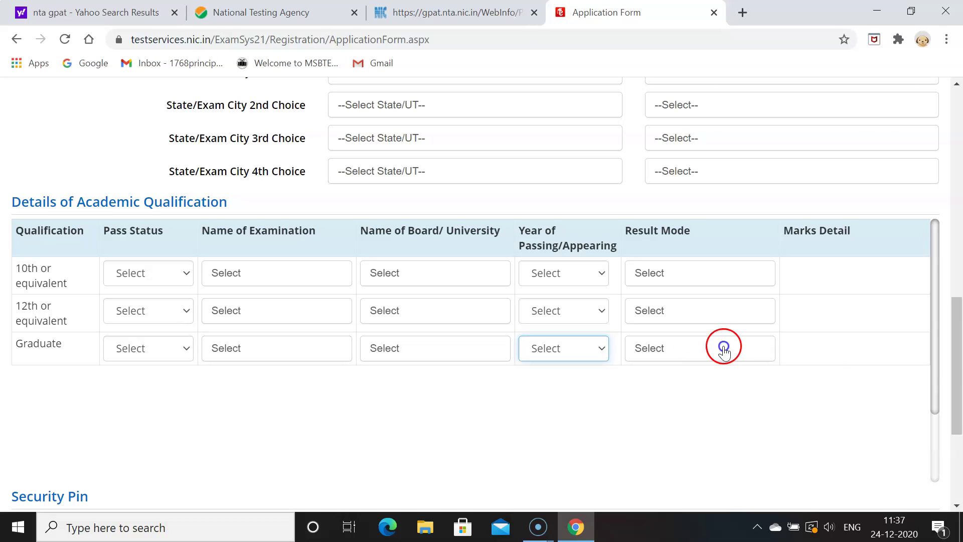
pyautogui.moveTo(957, 375); pyautogui.dragTo(958, 405)
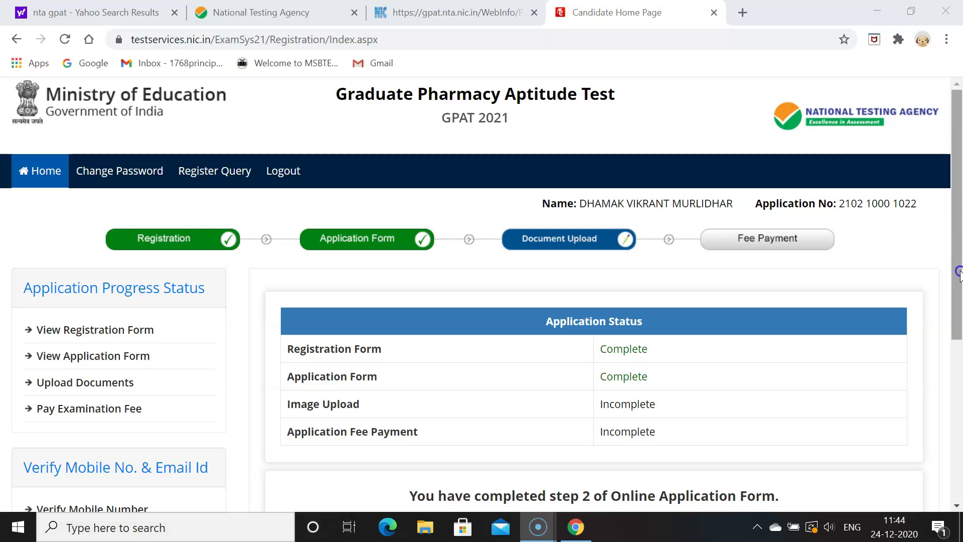
# Proceed from the application status to the image upload page and review the photograph and signature file specifications
pyautogui.moveTo(958, 271); pyautogui.dragTo(959, 359)
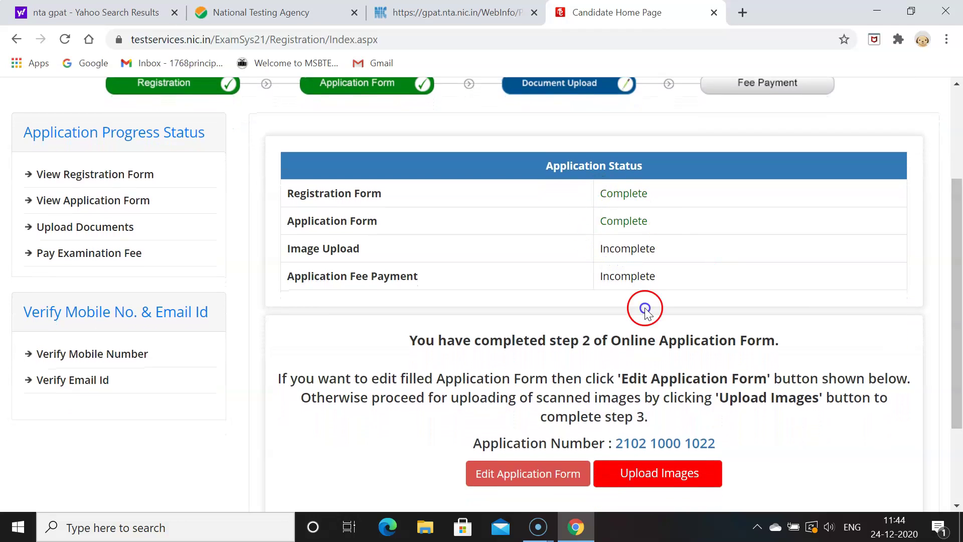
pyautogui.click(669, 479)
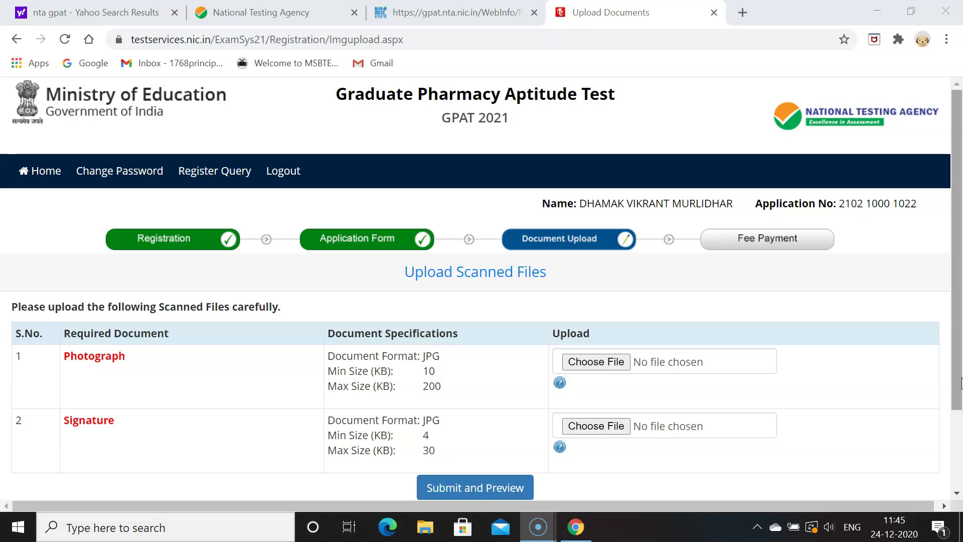
pyautogui.moveTo(961, 384); pyautogui.dragTo(953, 419)
pyautogui.click(803, 303)
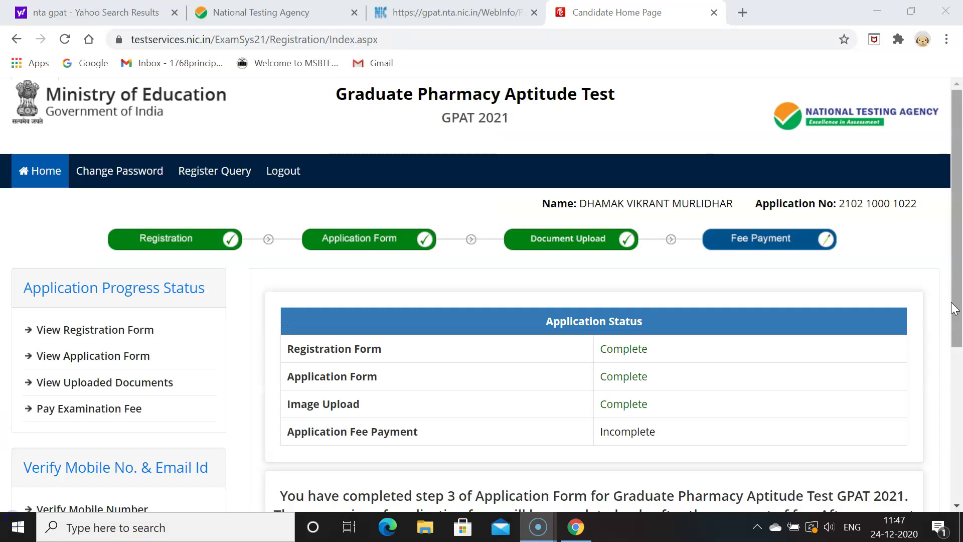
# Proceed to the examination fee payment with Online Payment as the mode and confirm going for fee payment
pyautogui.moveTo(959, 309); pyautogui.dragTo(958, 394)
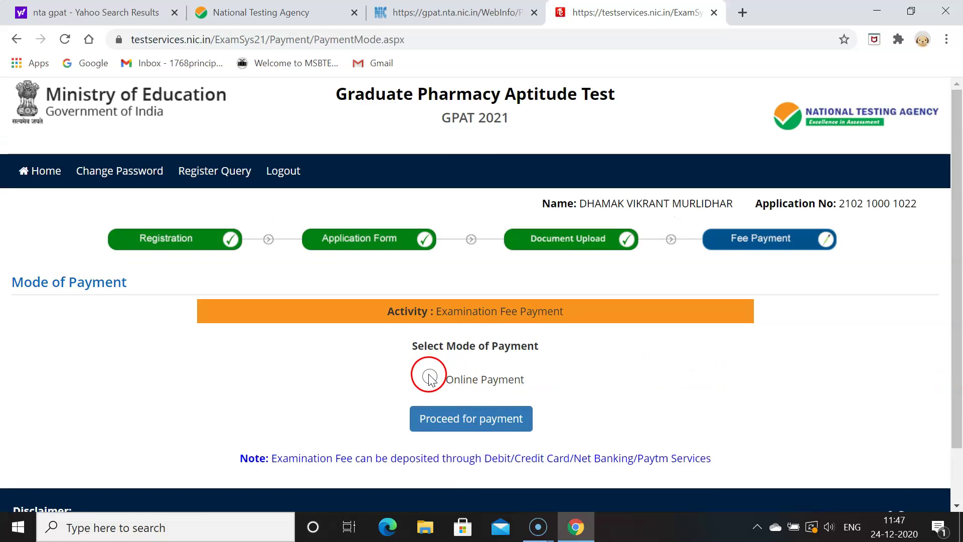
pyautogui.click(430, 377)
pyautogui.click(482, 425)
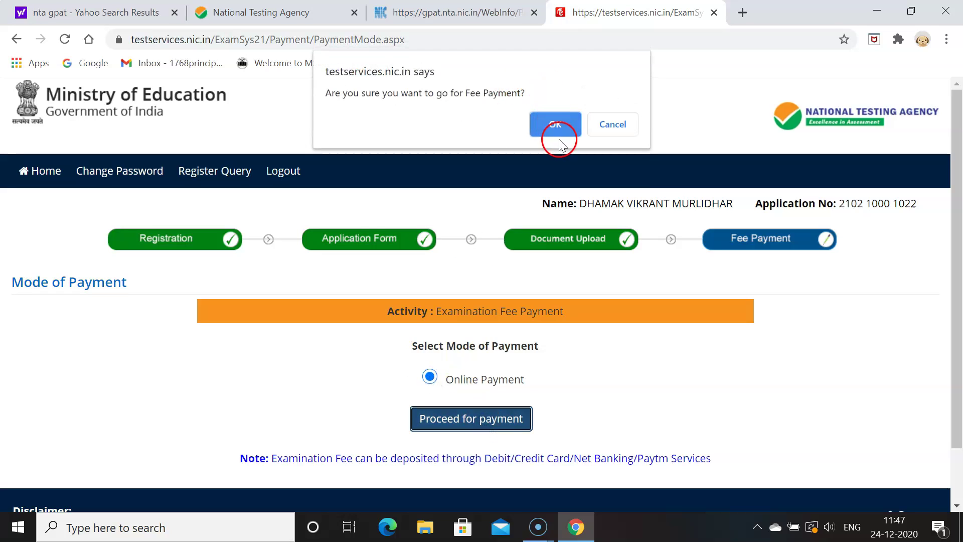
pyautogui.click(557, 128)
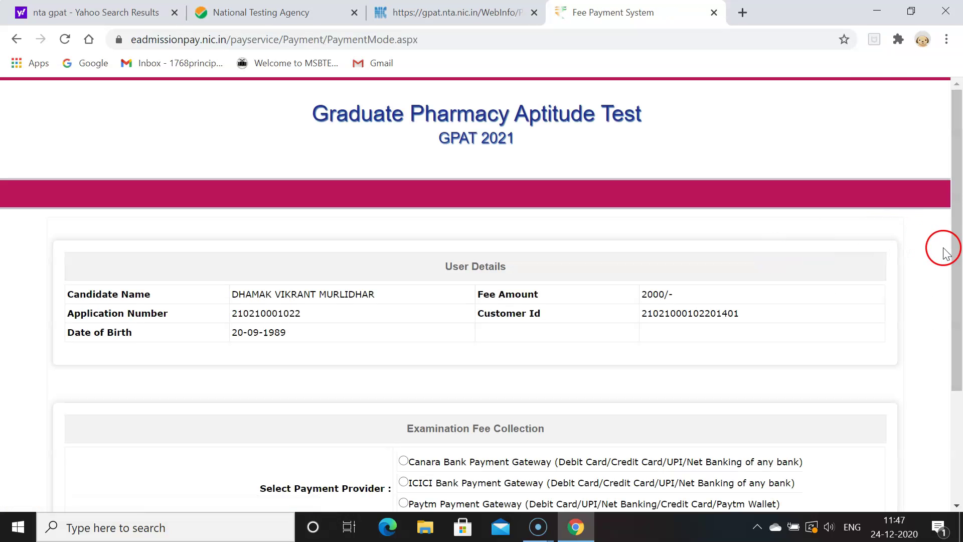
# Choose the ICICI Bank Payment Gateway as the payment provider and proceed with the examination fee payment
pyautogui.moveTo(955, 258); pyautogui.dragTo(960, 447)
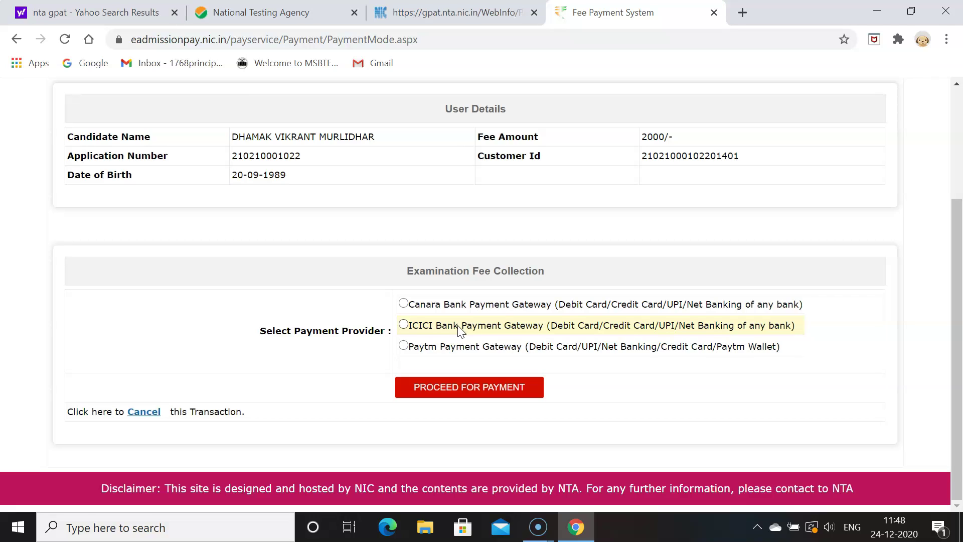
pyautogui.click(403, 326)
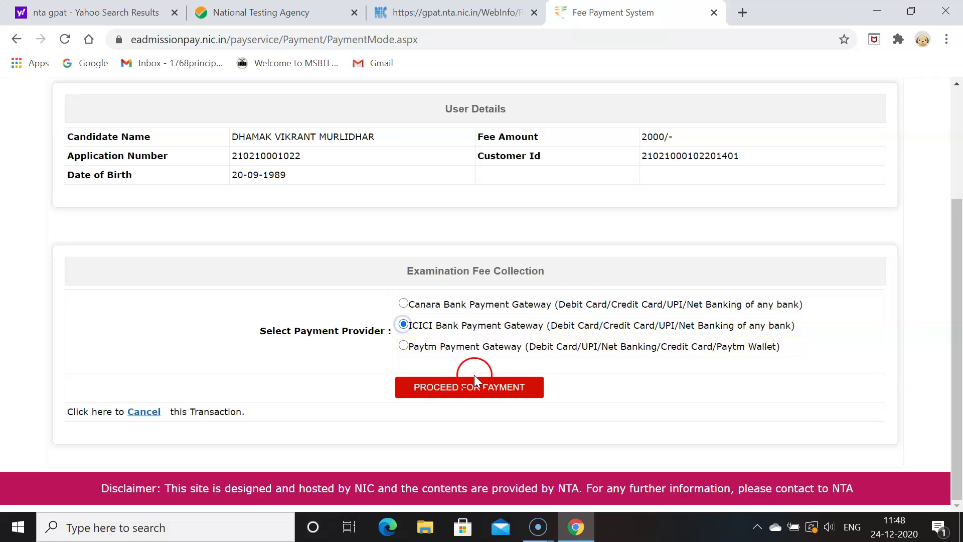
pyautogui.click(482, 388)
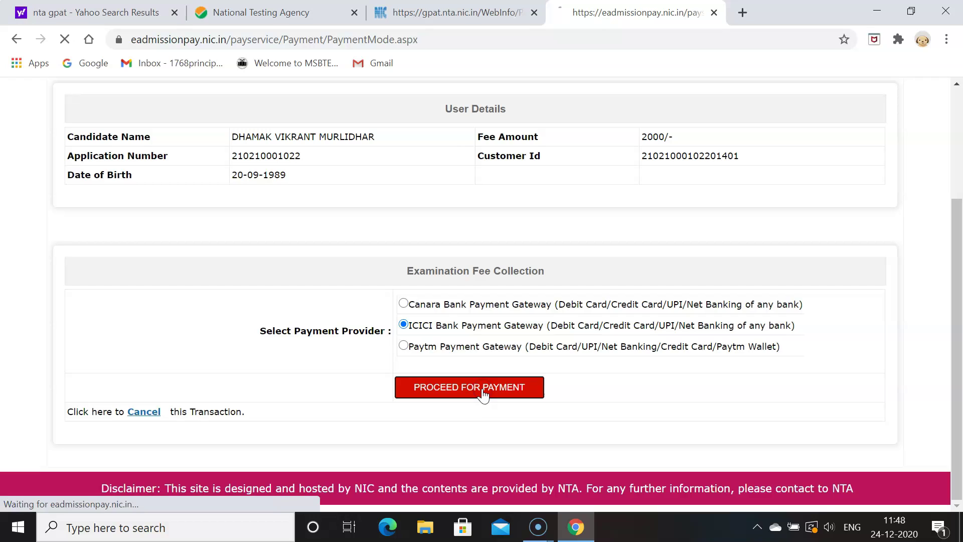